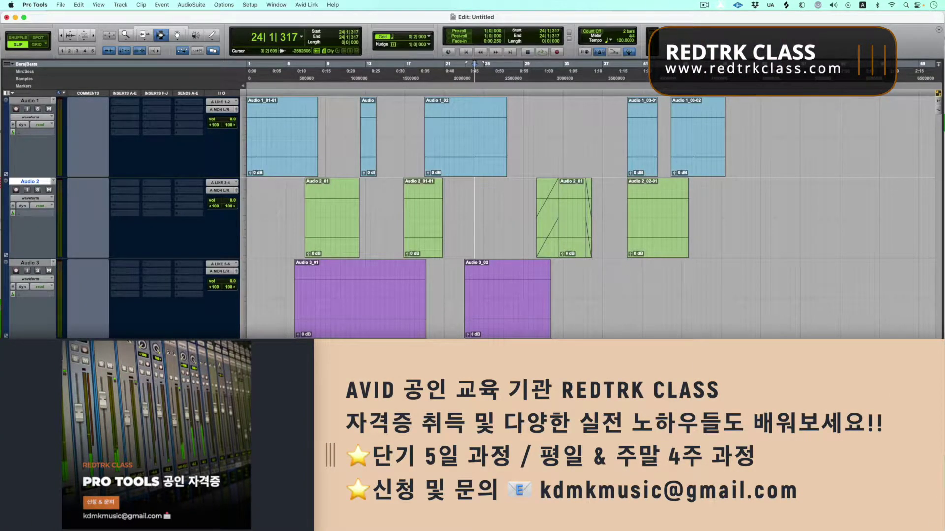
Step: Undo the last two Clear edits, redo them, and undo them once more
key("super+z")
key("super+z")
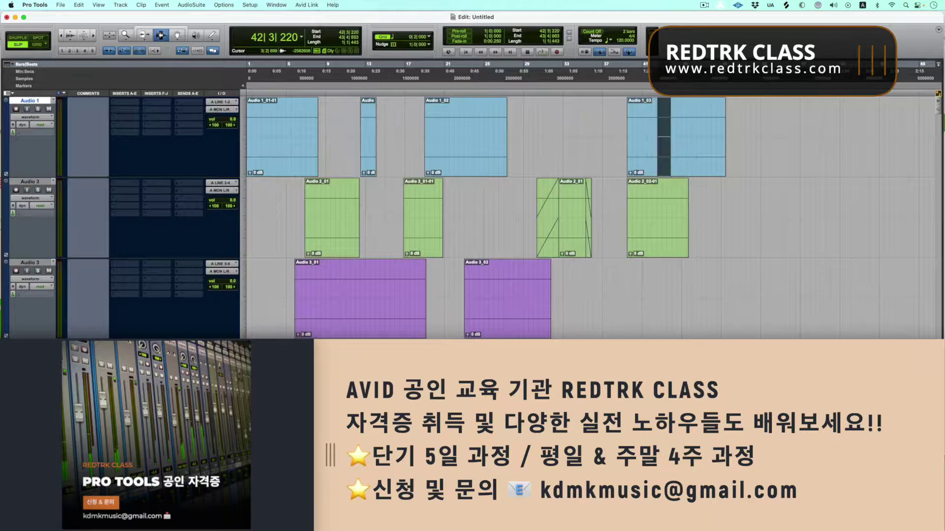
key("super+shift+z")
key("super+shift+z")
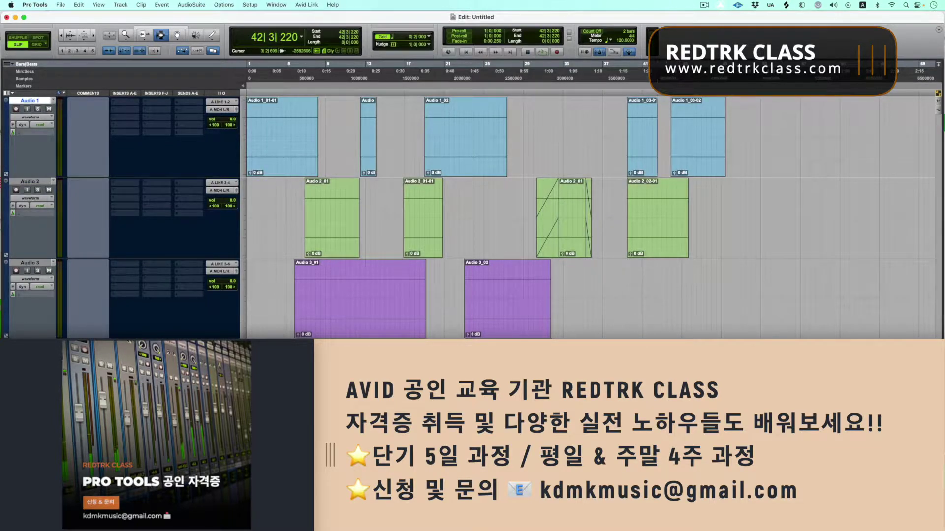
key("super+z")
key("super+z")
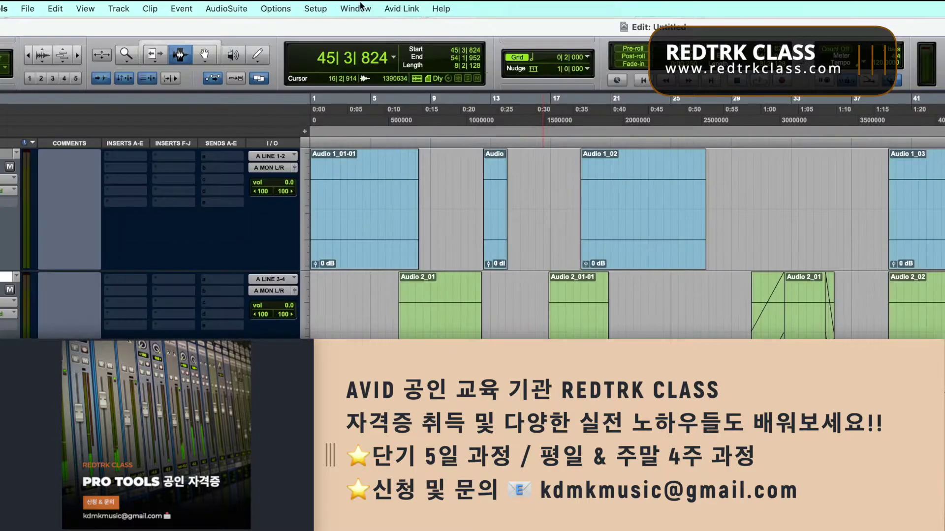
Step: Open the Undo History, take the session back to the earliest Clear operation, and restore it to the latest Clear operation
left_click(369, 7)
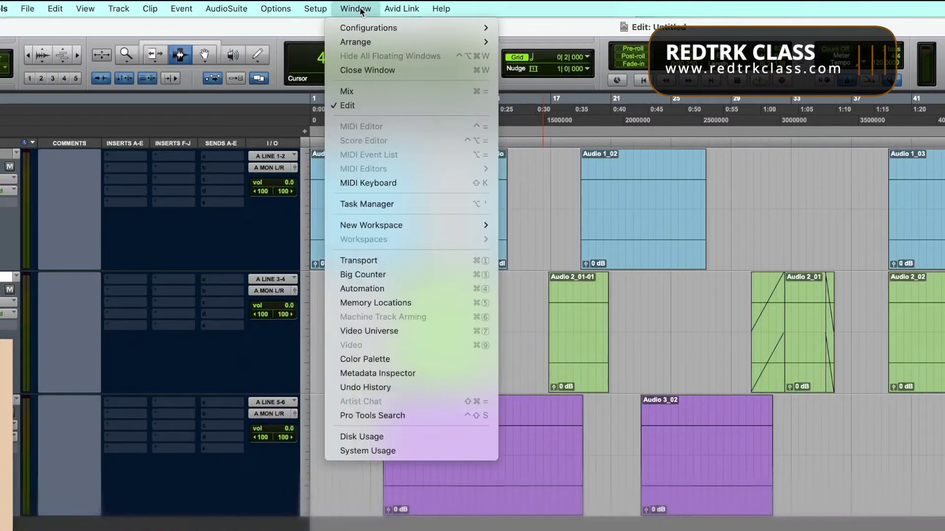
left_click(409, 388)
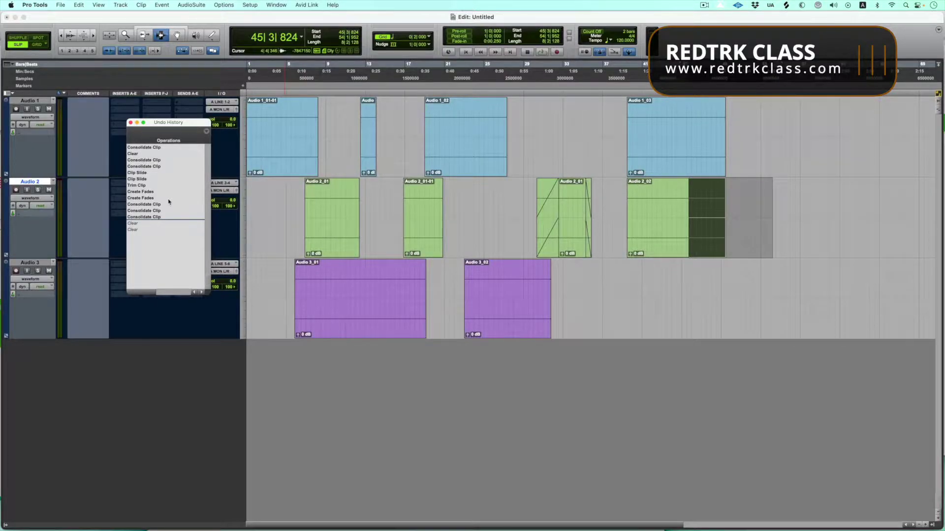
left_click(140, 230)
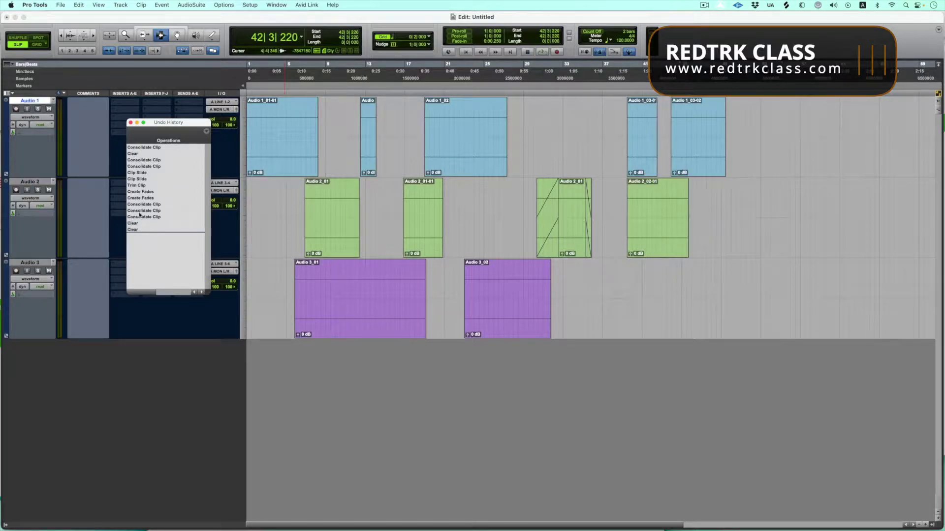
left_click(133, 153)
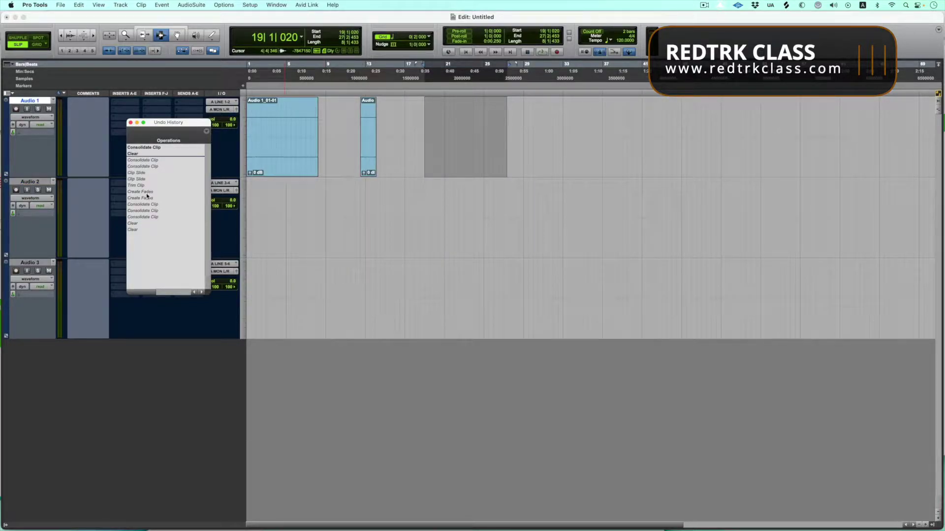
left_click(150, 217)
left_click(152, 230)
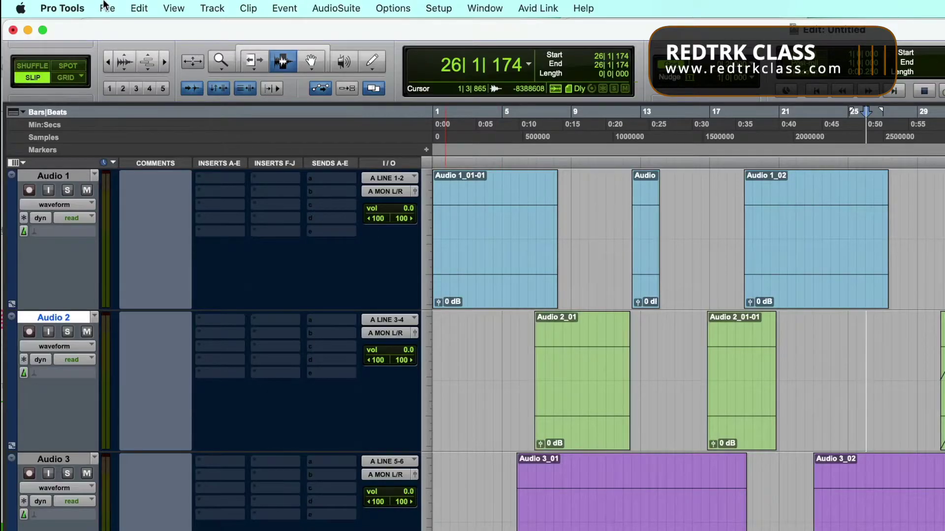
Step: Delete all clips after about bar 28 on the Audio 1 and Audio 2 tracks
left_click(106, 7)
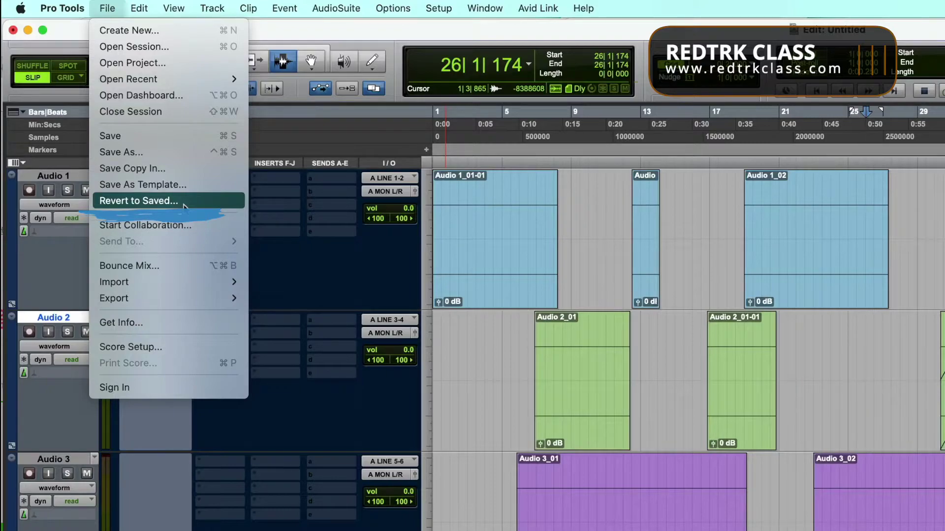
key("Escape")
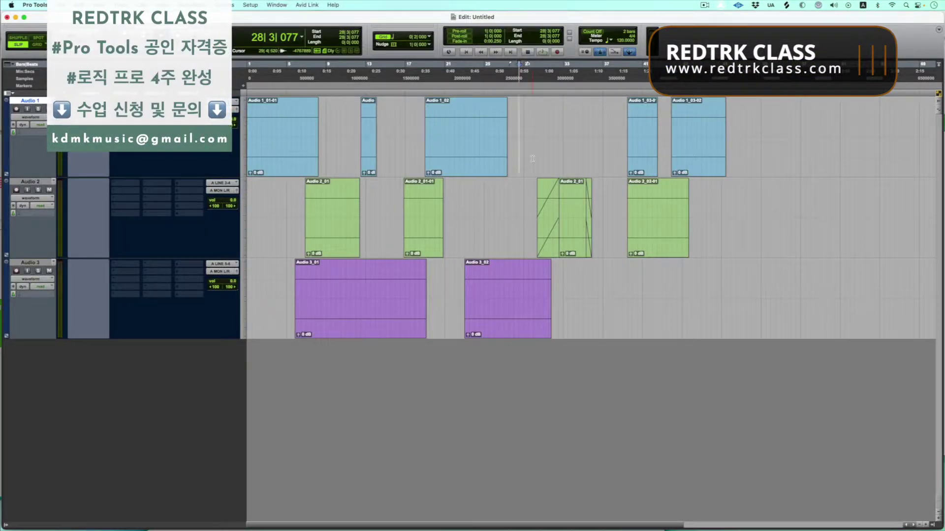
left_click_drag(525, 128, 744, 211)
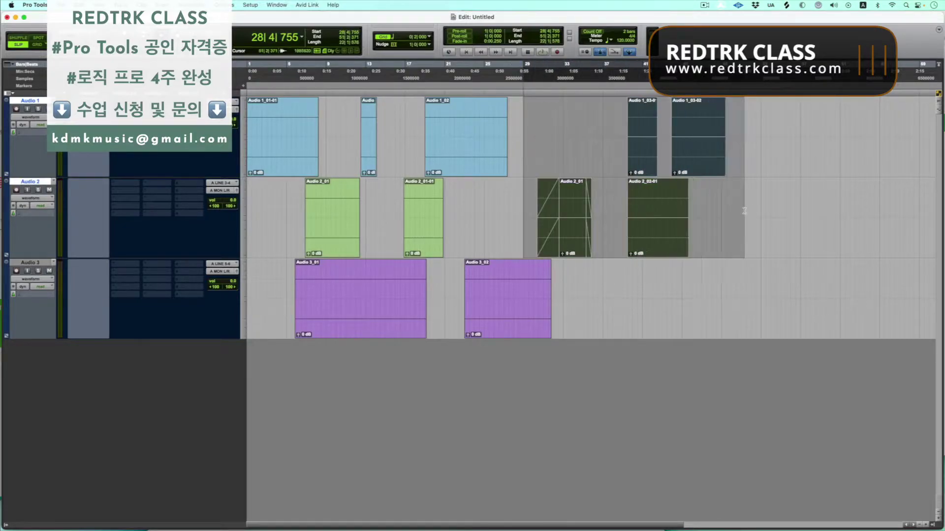
key("Delete")
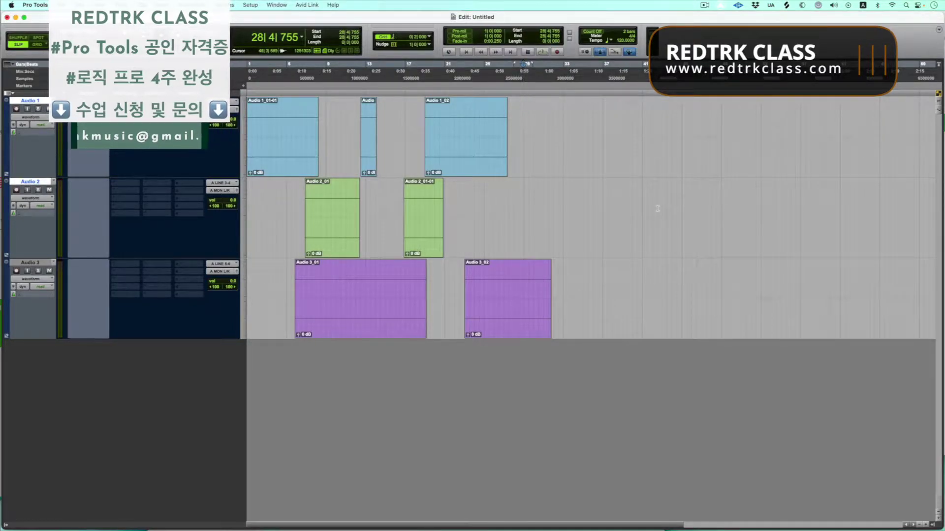
Step: Reopen the most recent session, discarding the unsaved changes
left_click(61, 5)
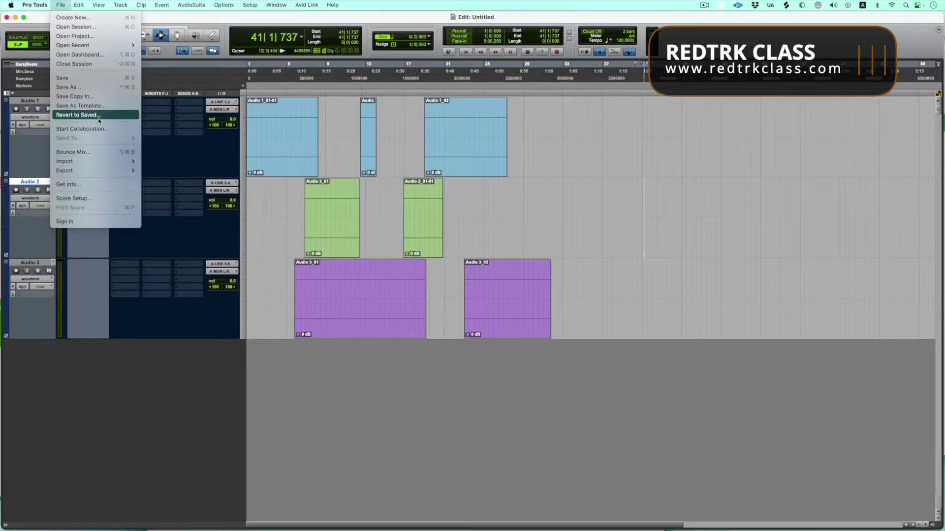
left_click(131, 117)
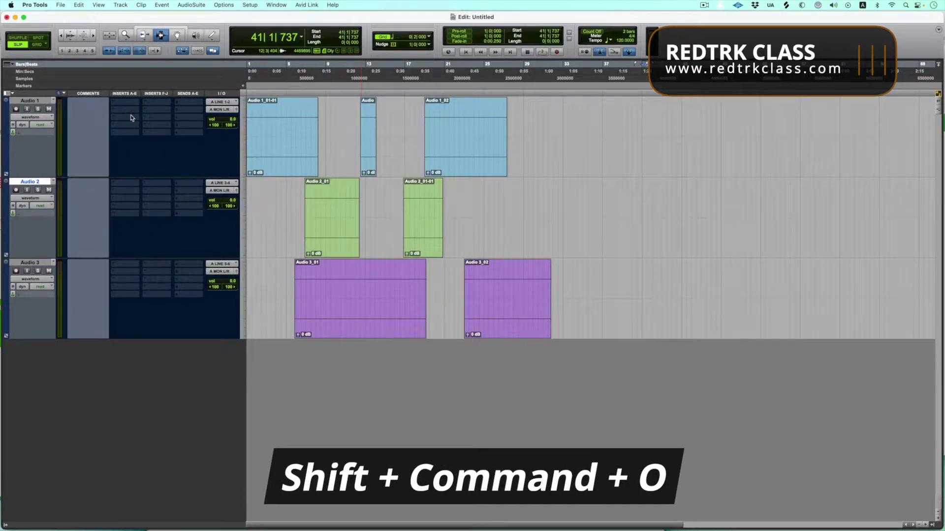
key("shift+super+o")
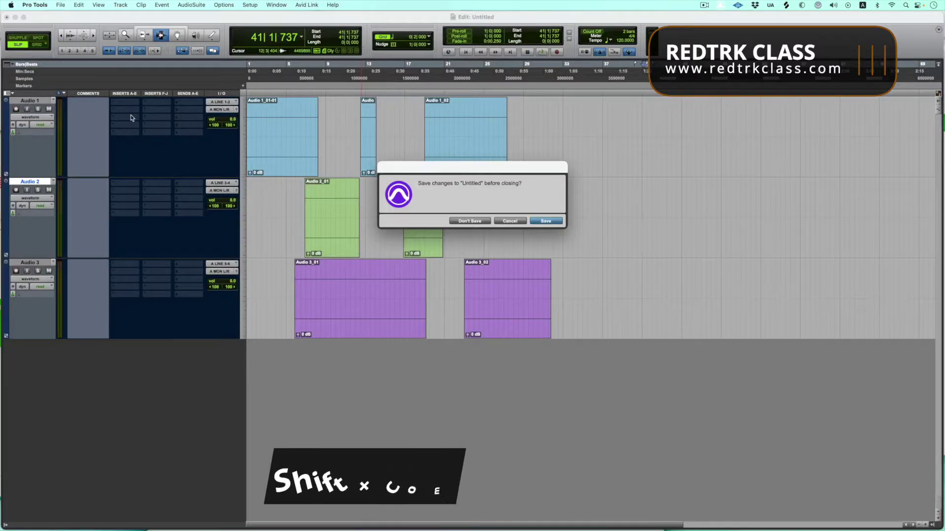
left_click(469, 221)
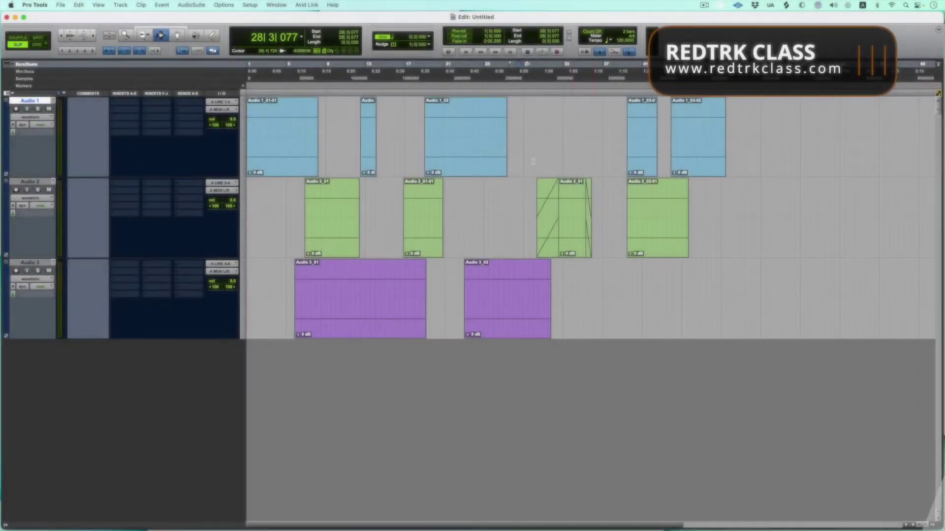
Step: Open the Pro Tools preferences and show the Operation settings
left_click(34, 5)
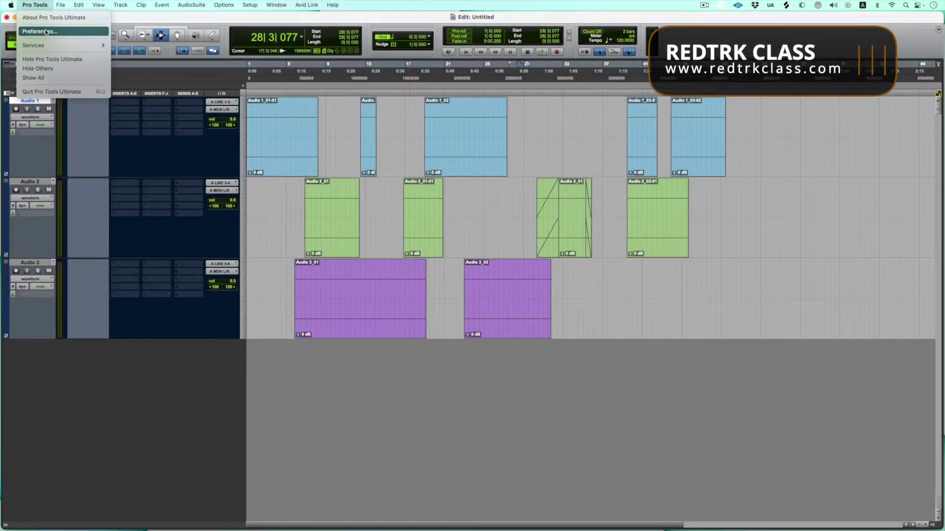
left_click(46, 33)
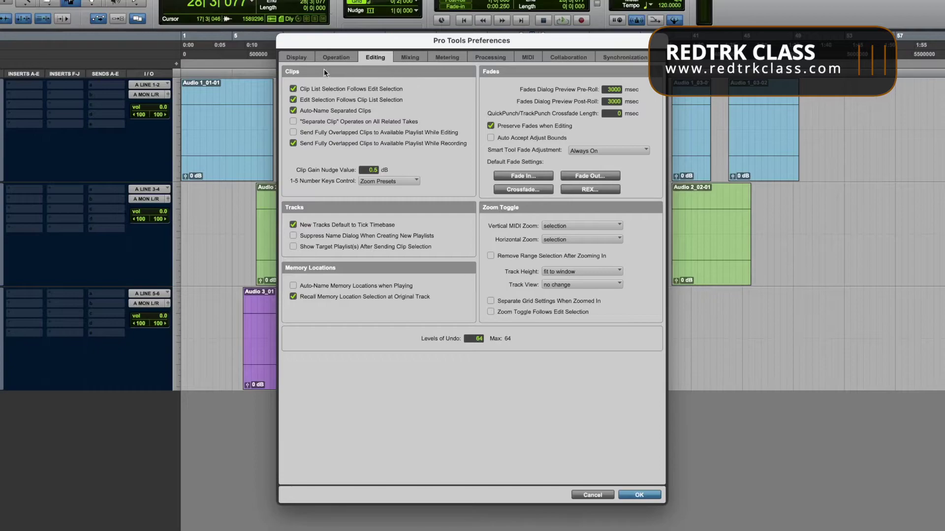
left_click(335, 58)
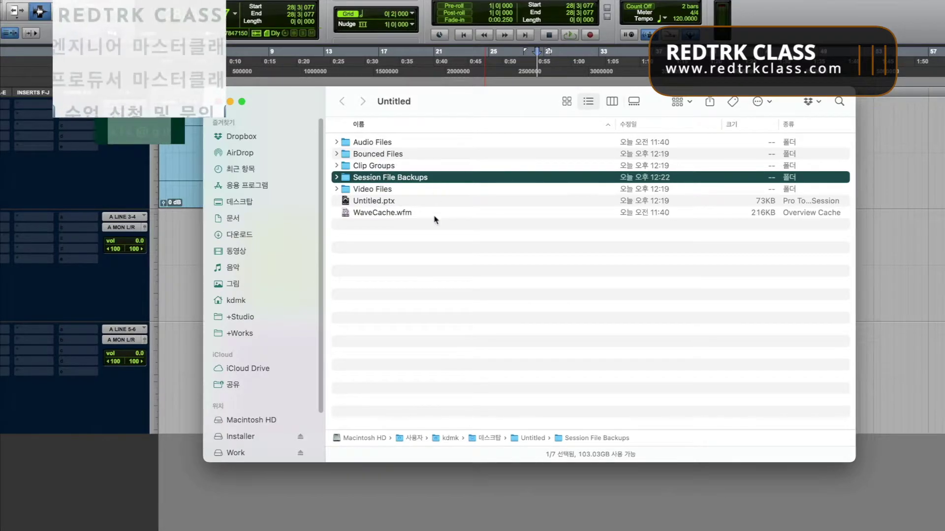
Step: Expand the Session File Backups folder inside the Untitled session folder
key("Right")
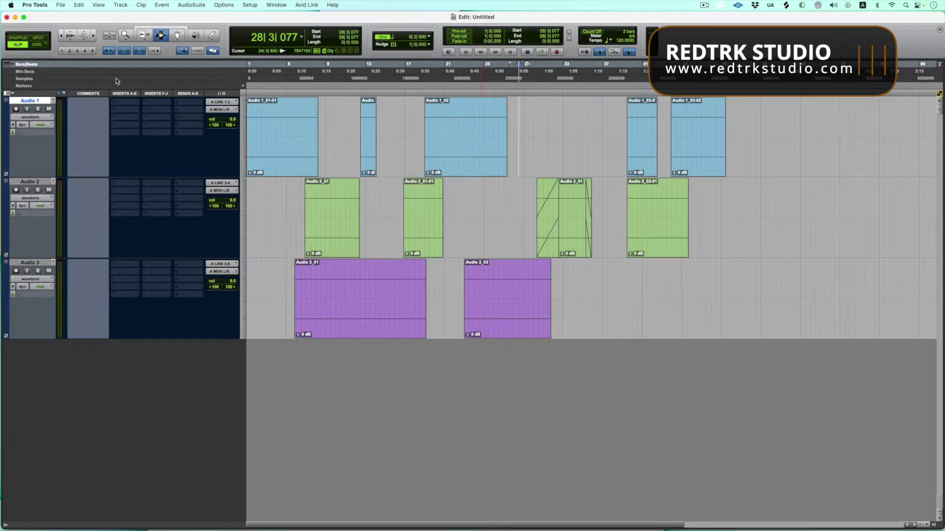
Step: View the plug-in choices for the first insert slot of the Audio 1 track
left_click(123, 103)
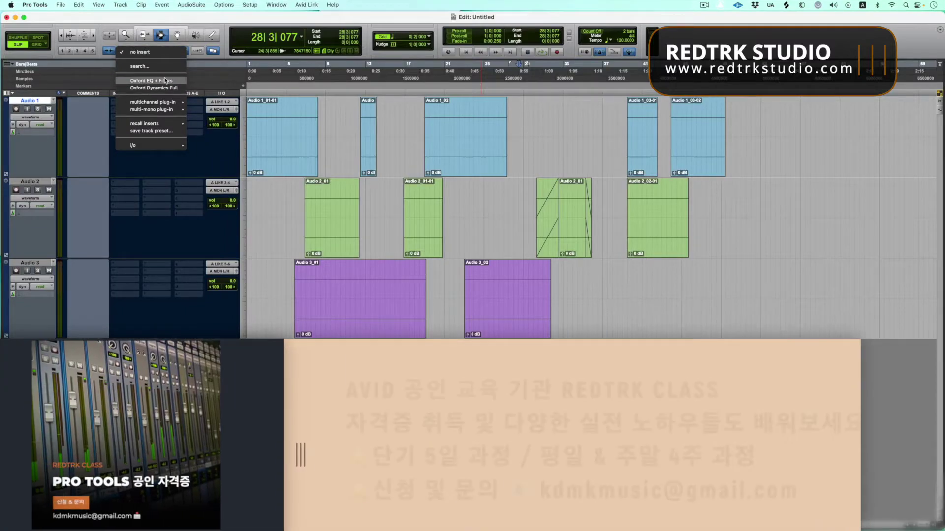
mouse_move(157, 102)
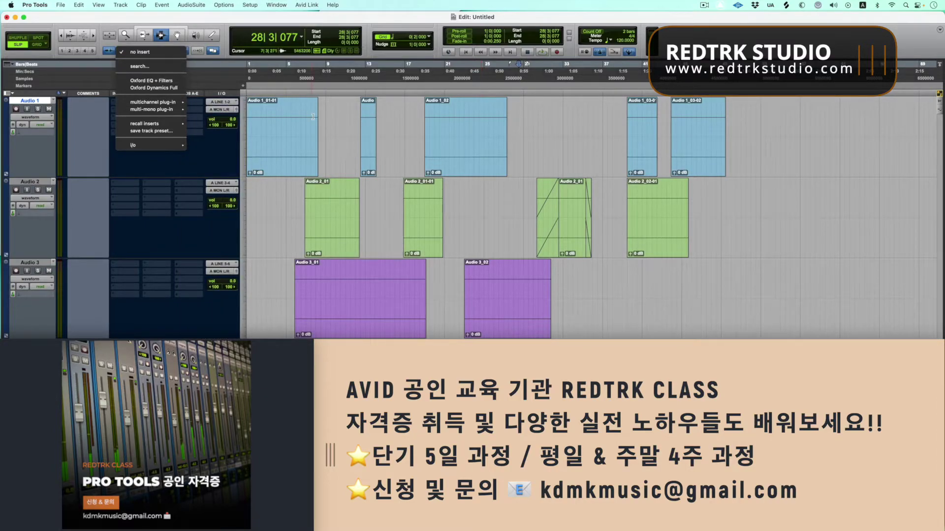
Step: Examine the Default EQ and Default Dynamics plug-in choices in the Mixing preferences, and cancel without changing them
left_click(34, 5)
left_click(41, 31)
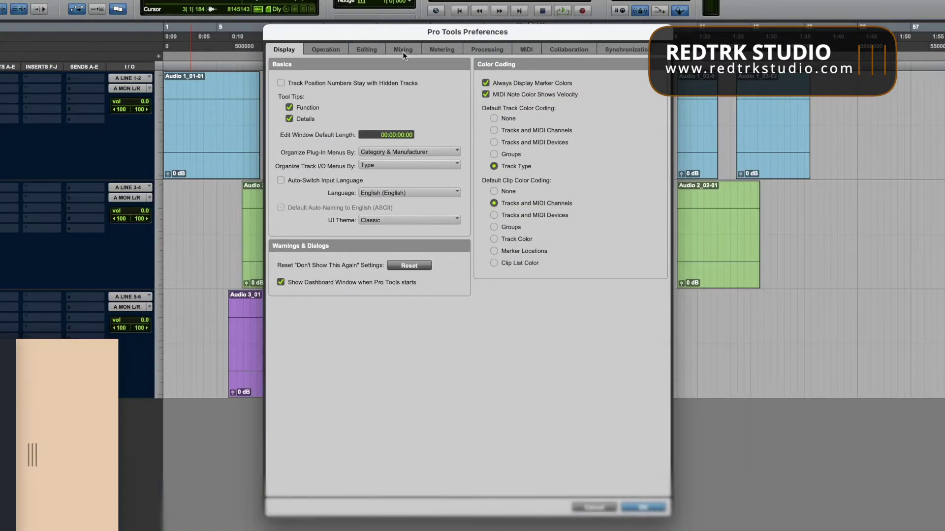
left_click(403, 51)
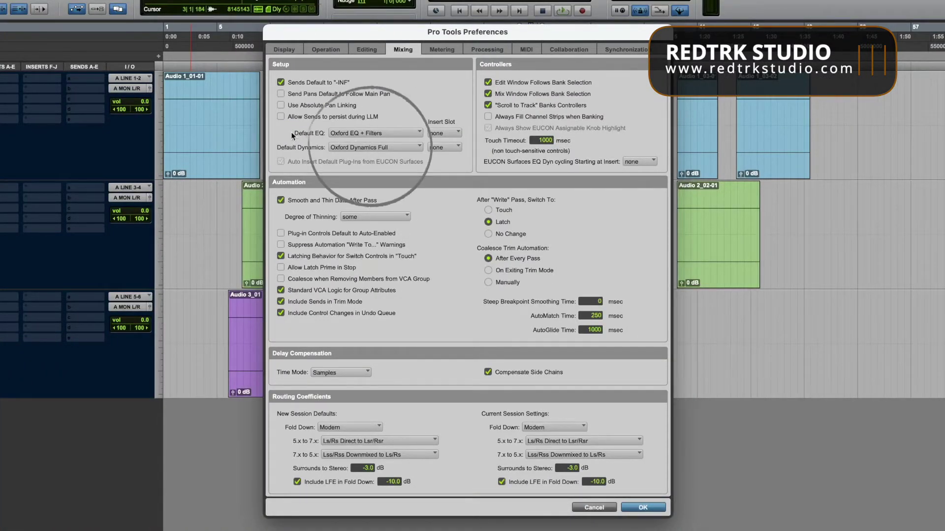
left_click(359, 132)
mouse_move(359, 131)
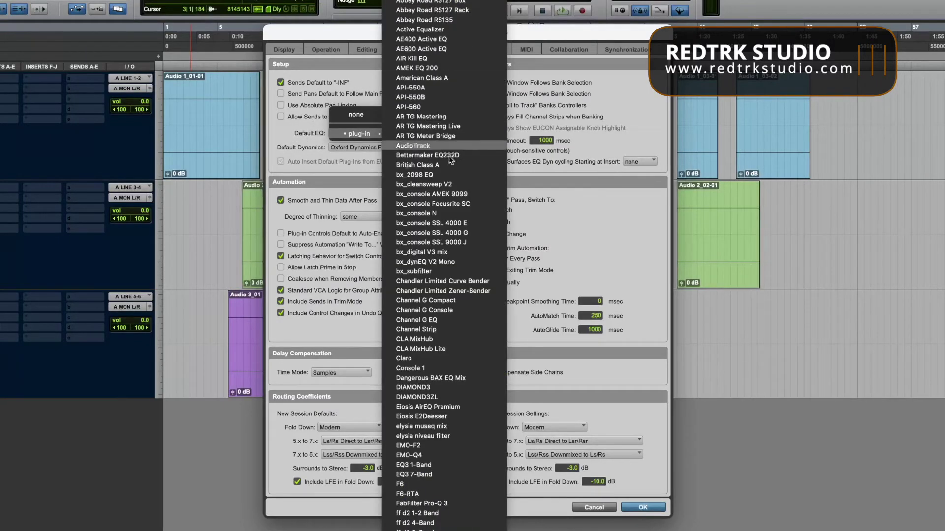
left_click(283, 143)
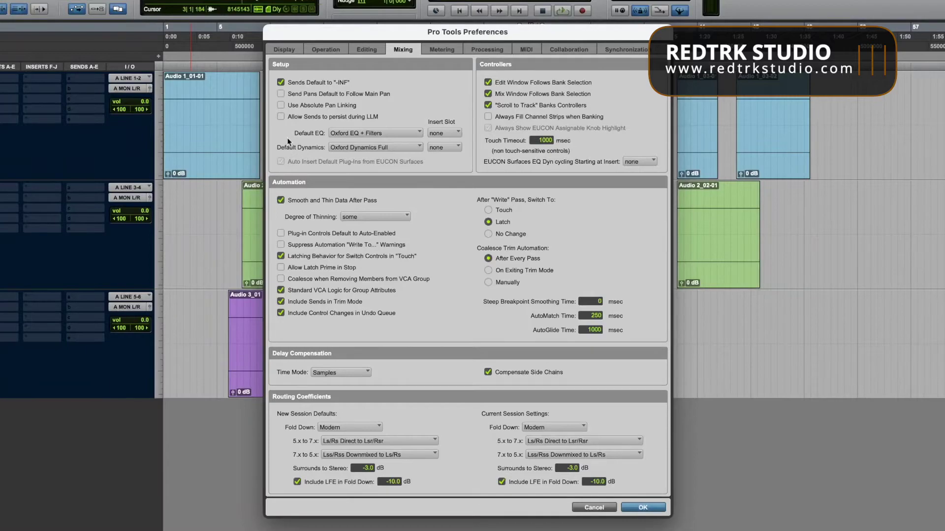
left_click(362, 147)
mouse_move(362, 148)
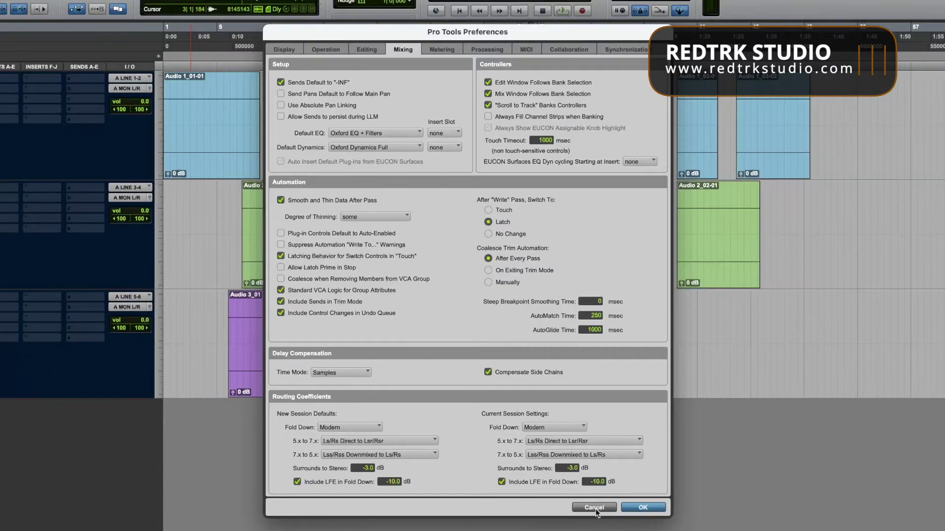
left_click(594, 508)
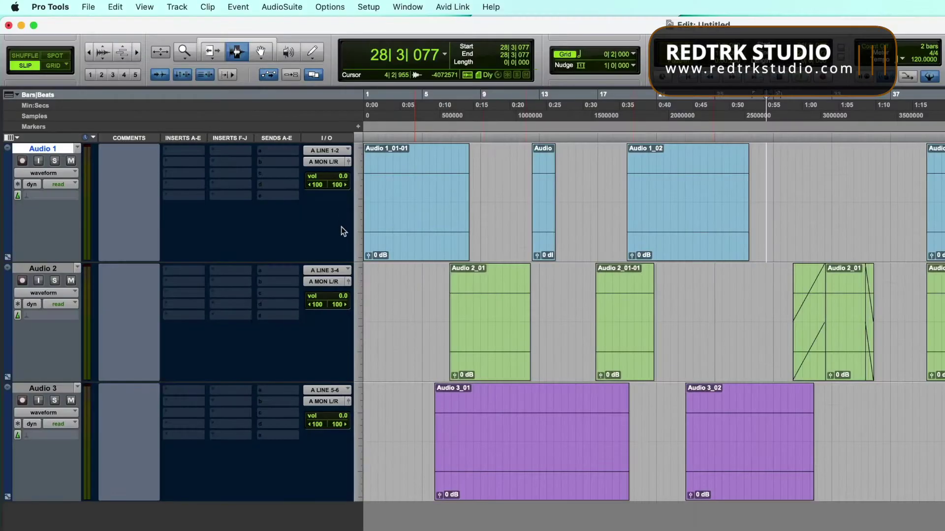
Step: Add the 304E (stereo) EQ to the favourite plug-ins from Audio 1's first insert slot, and check the multichannel plug-in list
left_click(222, 151)
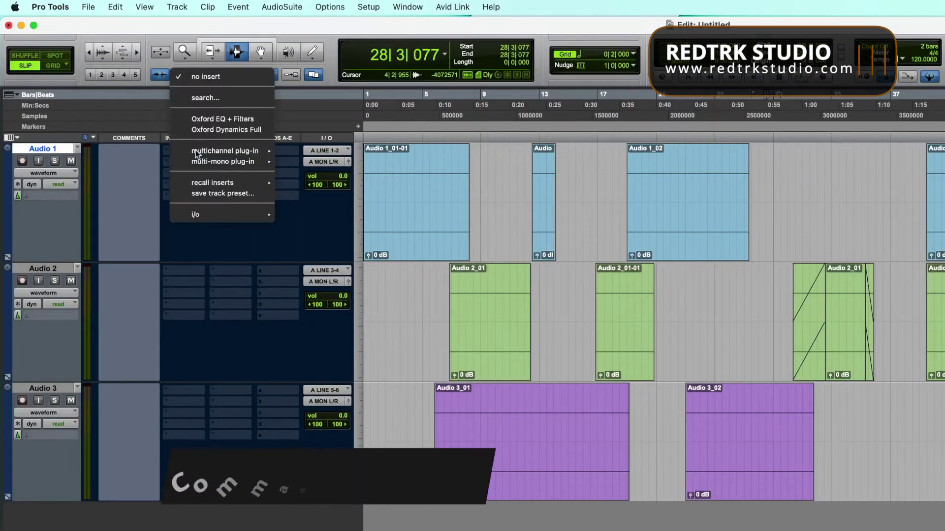
mouse_move(221, 151)
mouse_move(384, 76)
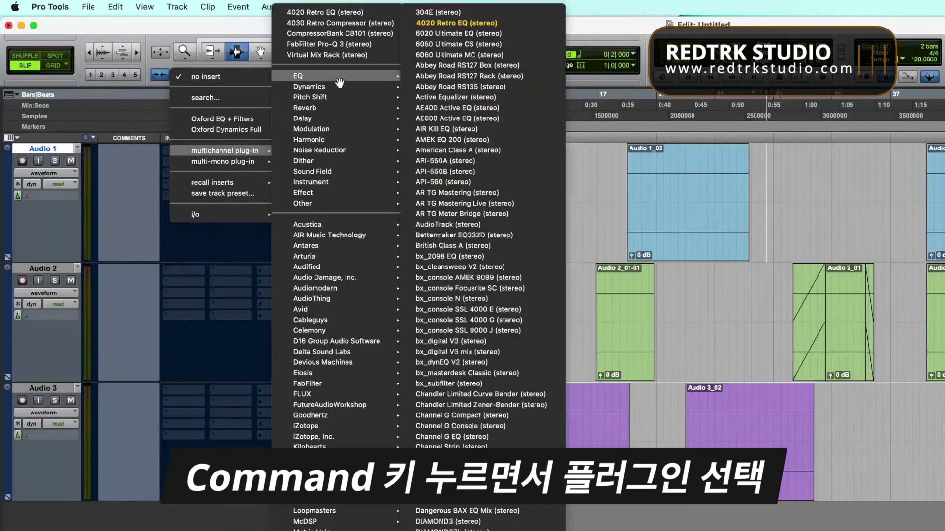
left_click(490, 14, "super")
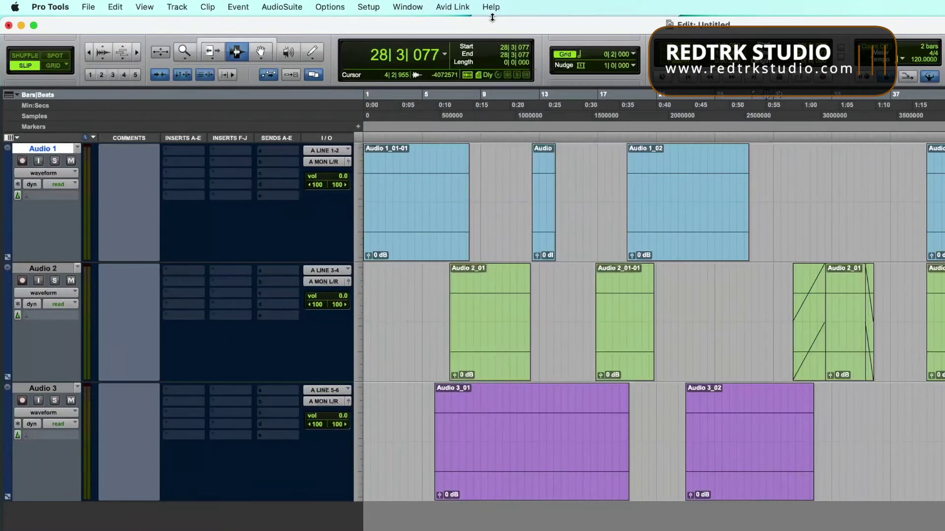
left_click(194, 150)
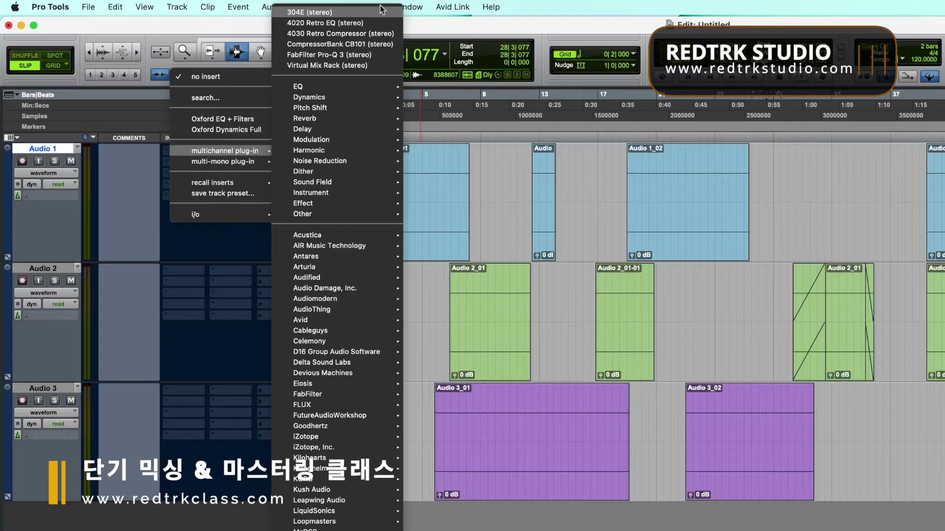
left_click(465, 164)
Step: Remove the 304E (stereo) EQ from the favourite multichannel plug-ins through Audio 1's first insert slot
left_click(189, 148)
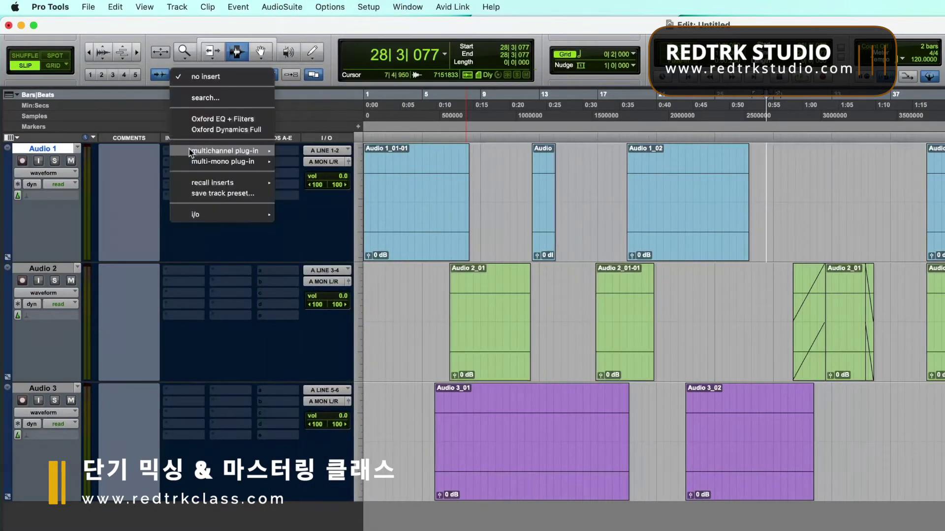
mouse_move(199, 153)
mouse_move(383, 87)
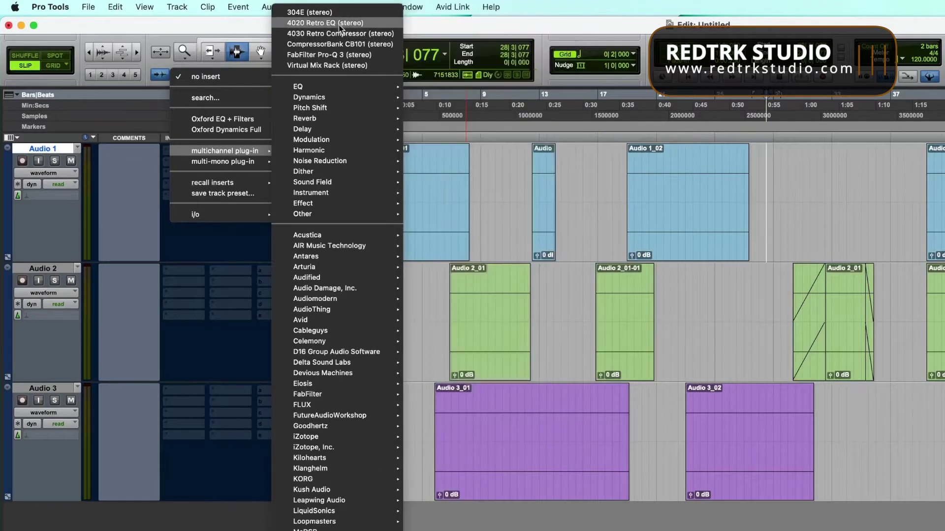
mouse_move(344, 87)
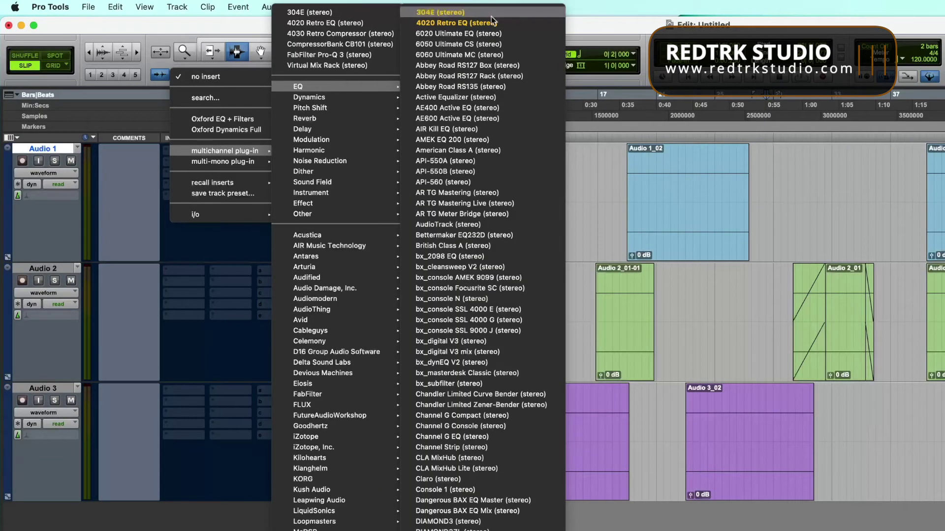
left_click(492, 21)
Step: Check the favourite plug-ins in the multichannel list of Audio 1's first insert slot, and leave the slot empty
left_click(191, 152)
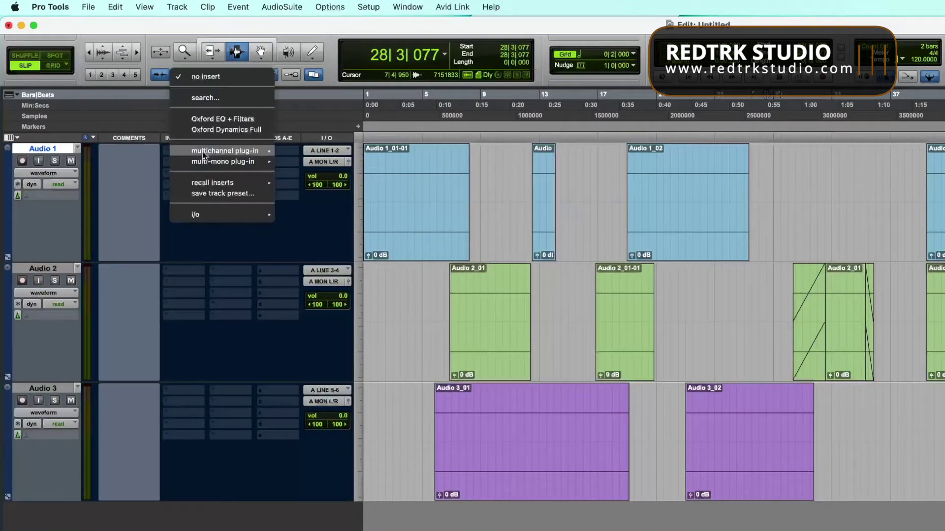
mouse_move(196, 152)
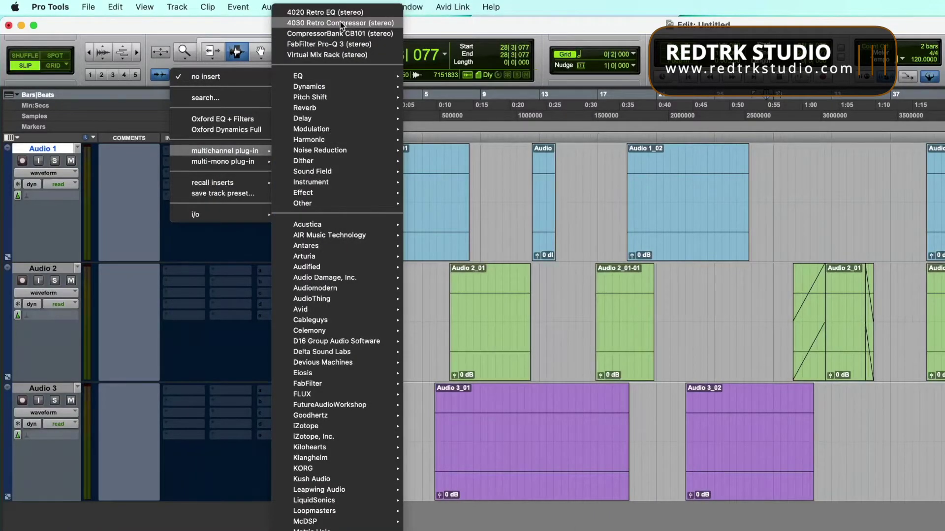
left_click(340, 22)
left_click(191, 151)
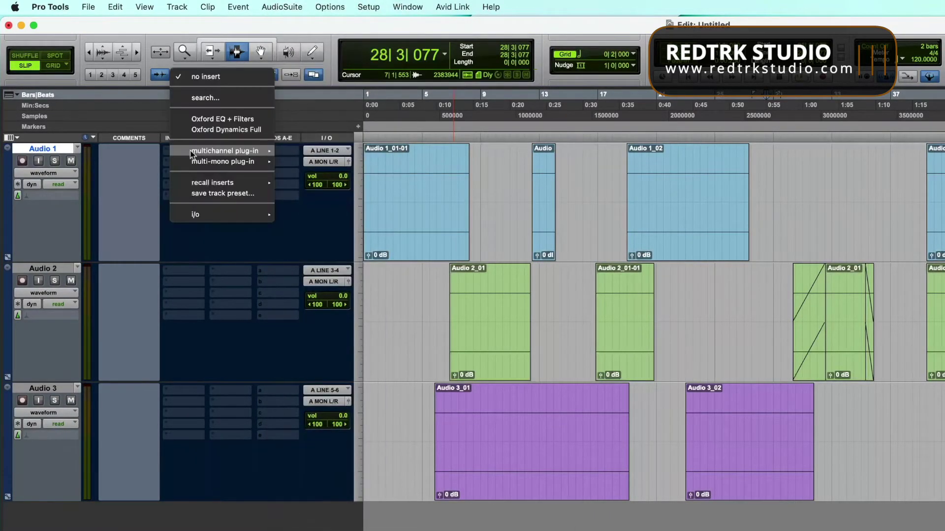
mouse_move(222, 151)
mouse_move(304, 147)
key("Escape")
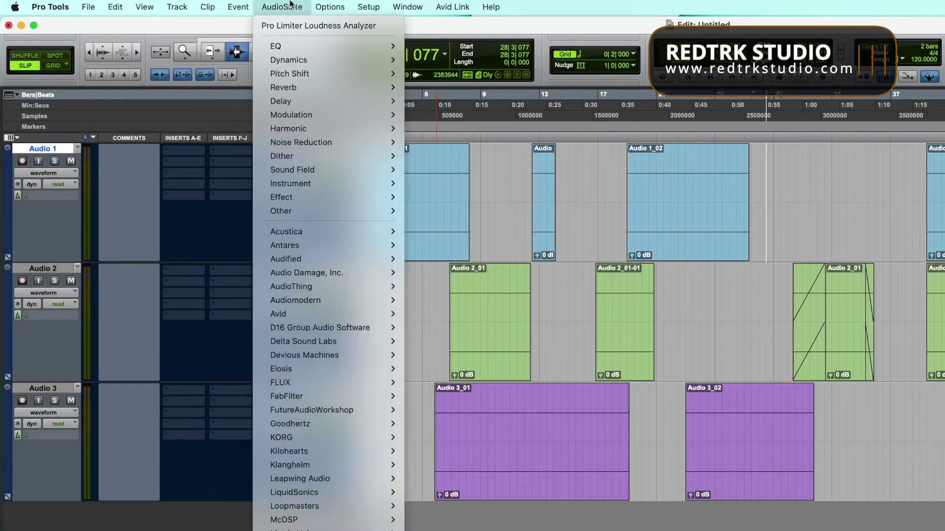
Step: Add the 304E EQ to the AudioSuite favourites, and check the AudioSuite plug-in list
mouse_move(312, 48)
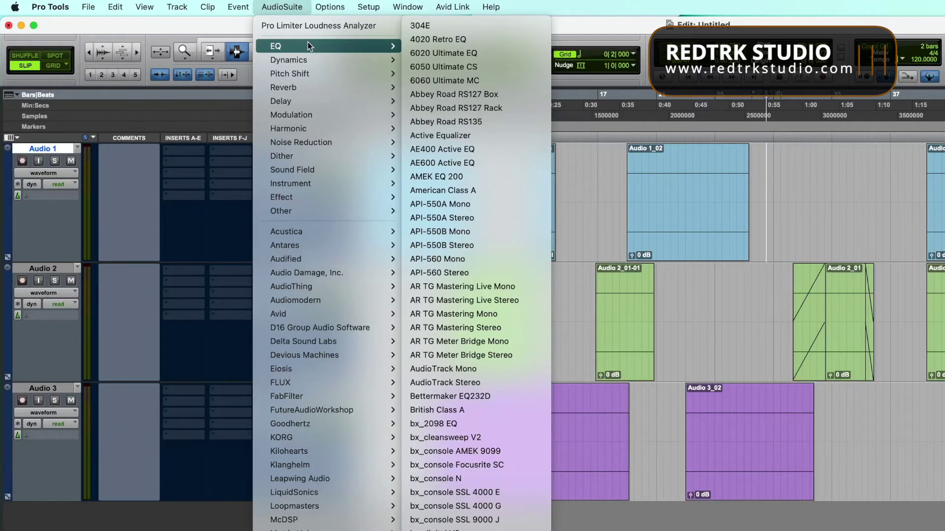
left_click(442, 26)
left_click(286, 7)
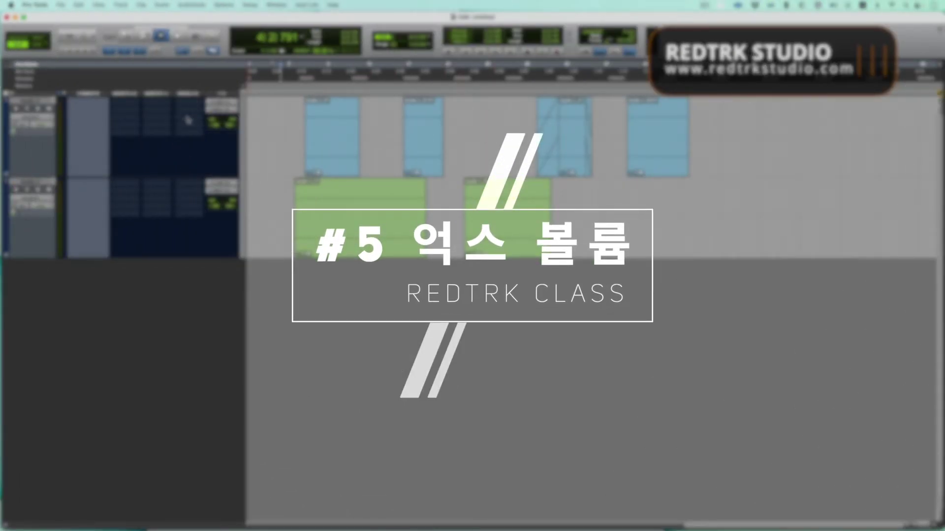
Step: Assign Bus 1-2 (Stereo) to send C of the Audio 2 track and set its send level to 0.0
left_click(188, 120)
mouse_move(207, 125)
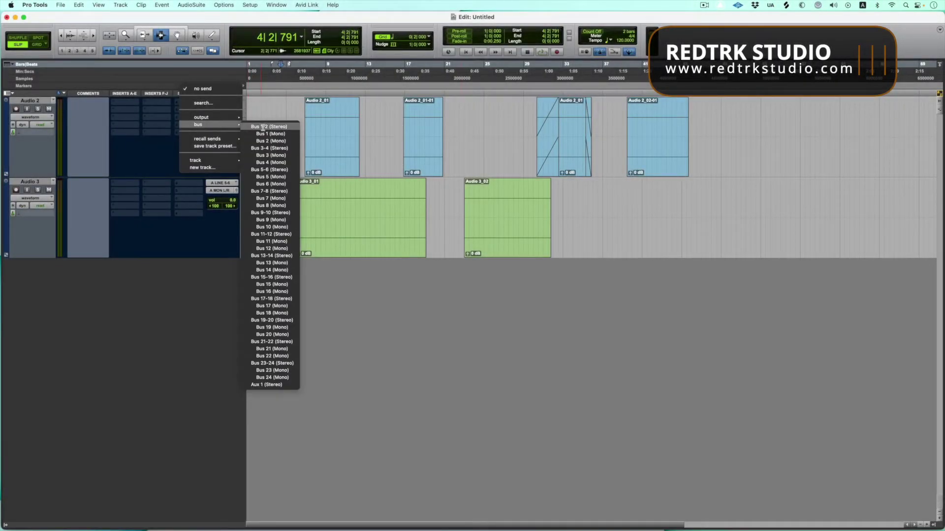
left_click(263, 128)
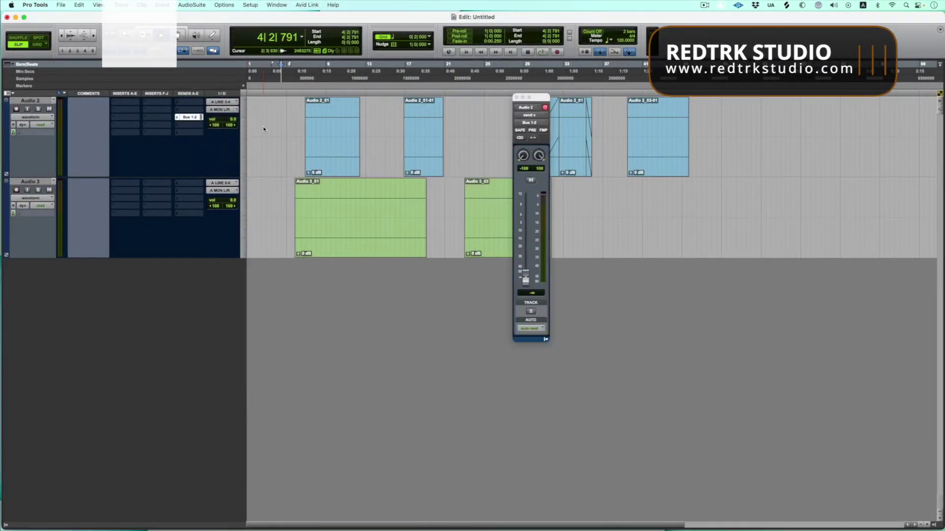
left_click(526, 279, "alt")
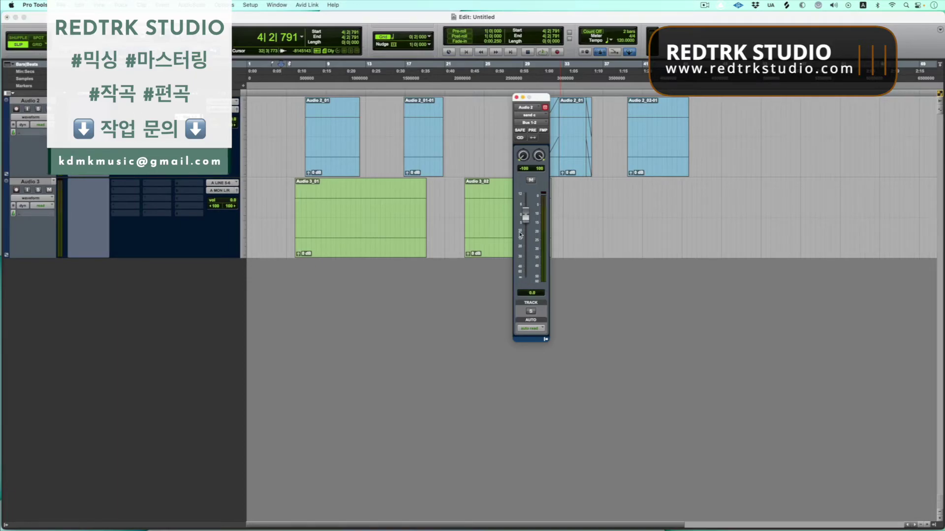
Step: Turn off Sends Default to "-INF" in the Mixing preferences and apply the change
left_click(35, 5)
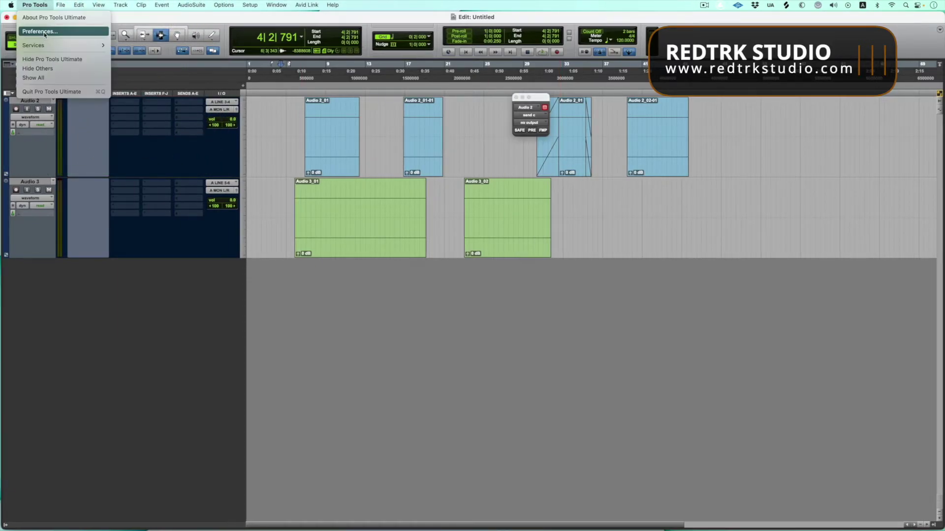
left_click(45, 32)
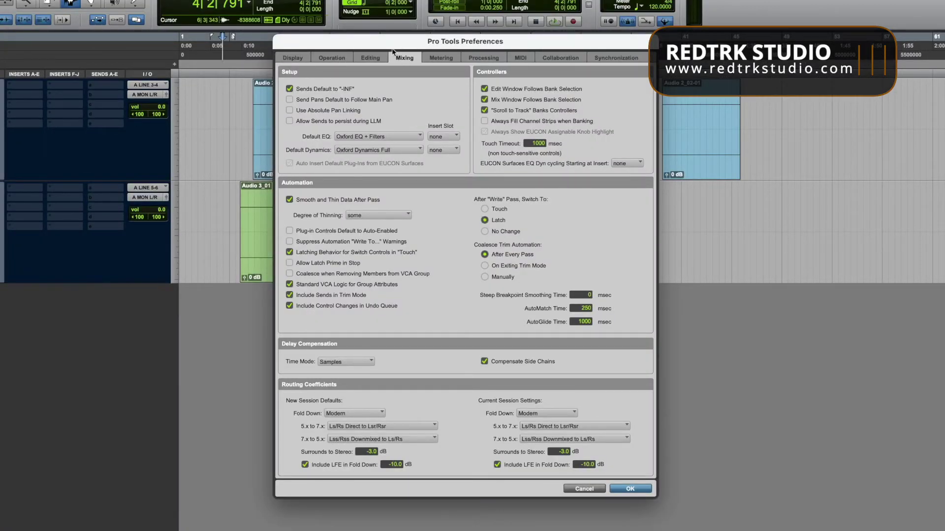
left_click(289, 89)
key("Return")
Step: Assign a bus to the empty send C of the Audio 2 track
left_click(93, 105)
mouse_move(118, 114)
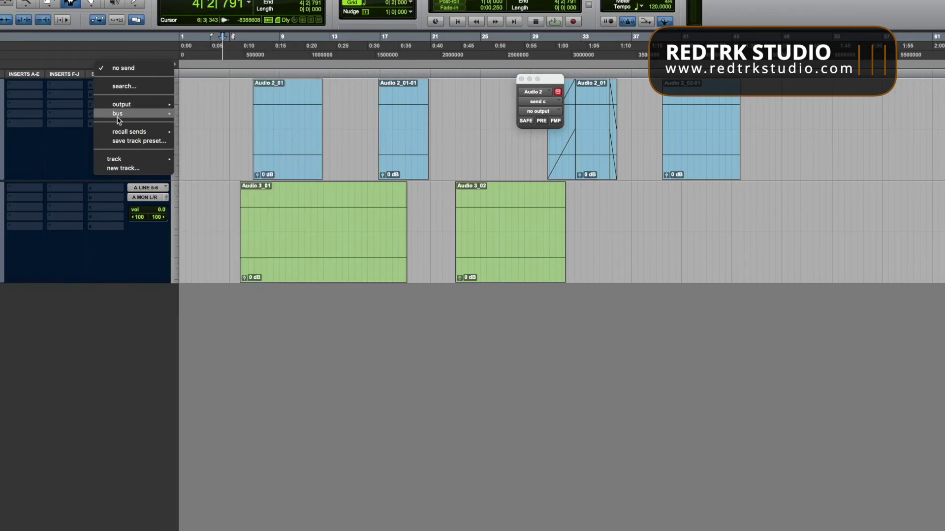
left_click(236, 142)
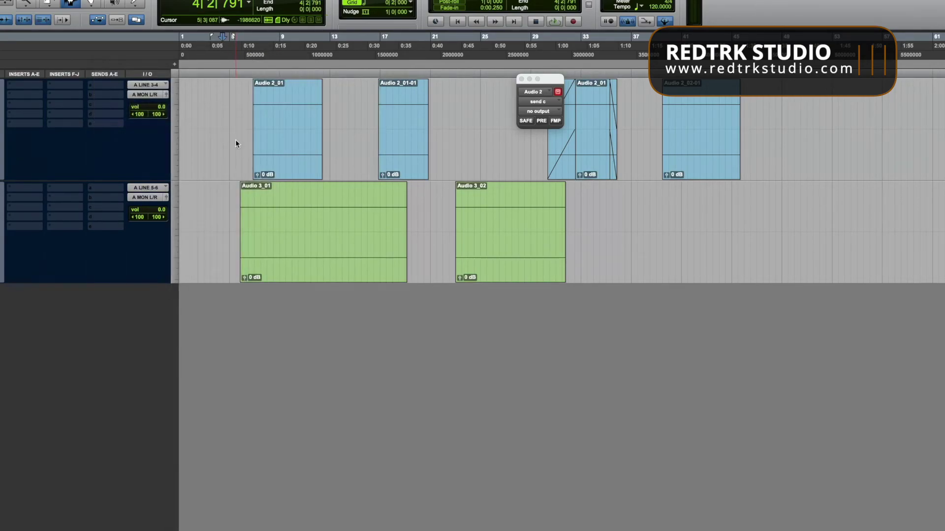